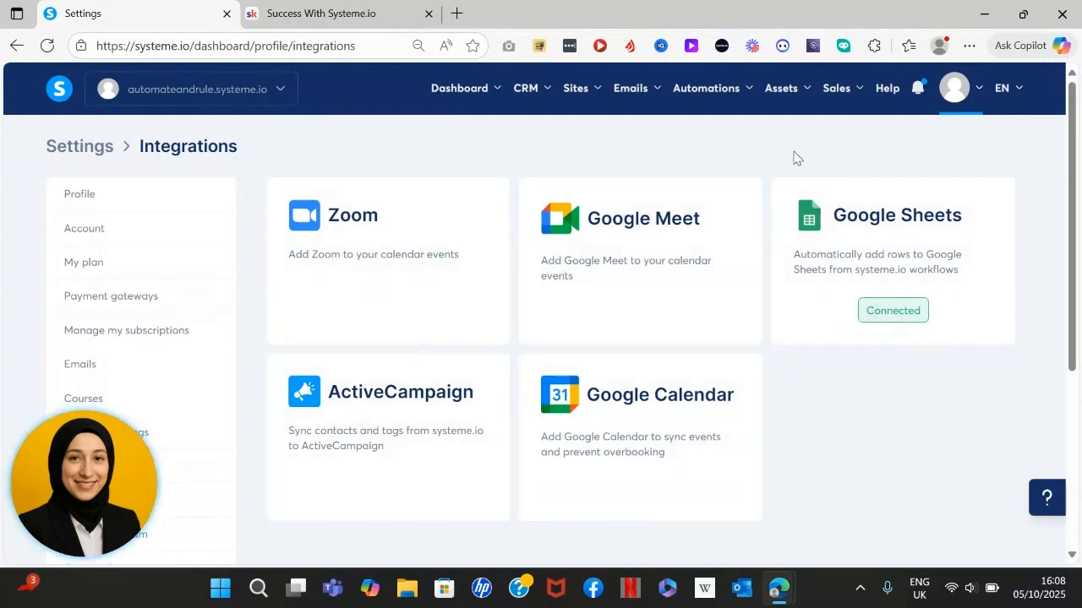
Step: Open the Google Sheets integration in the account settings and start adding another account
mouse_move(950, 101)
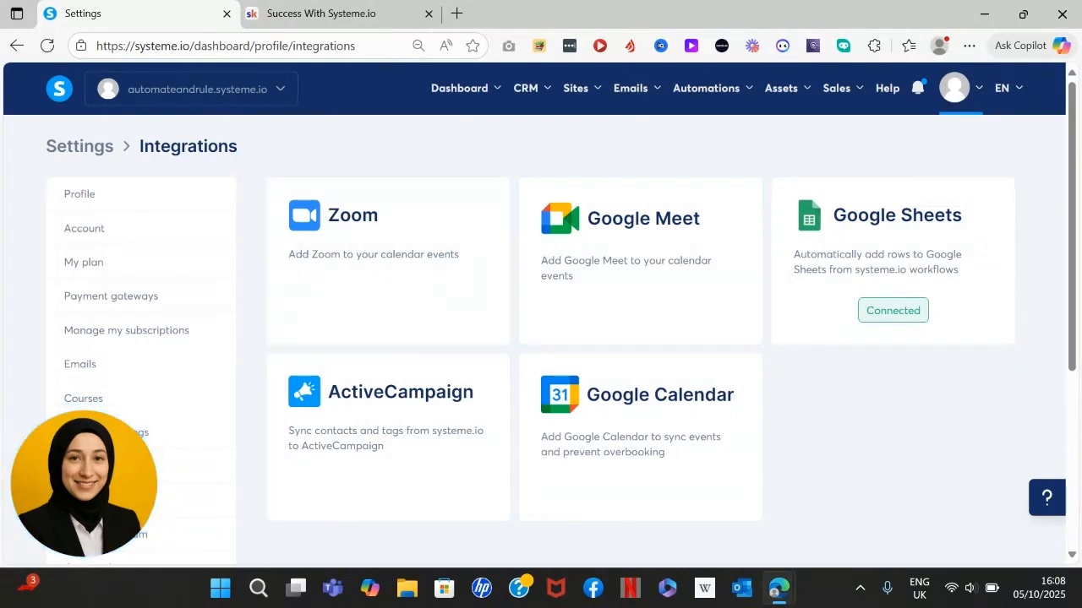
scroll(126, 355, down, 4)
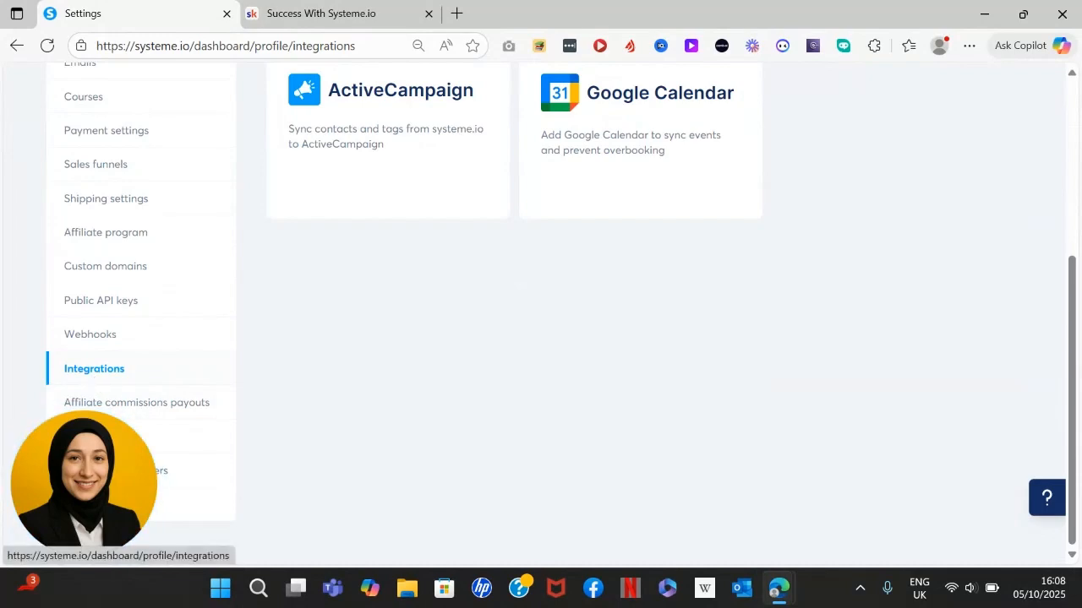
scroll(94, 368, up, 4)
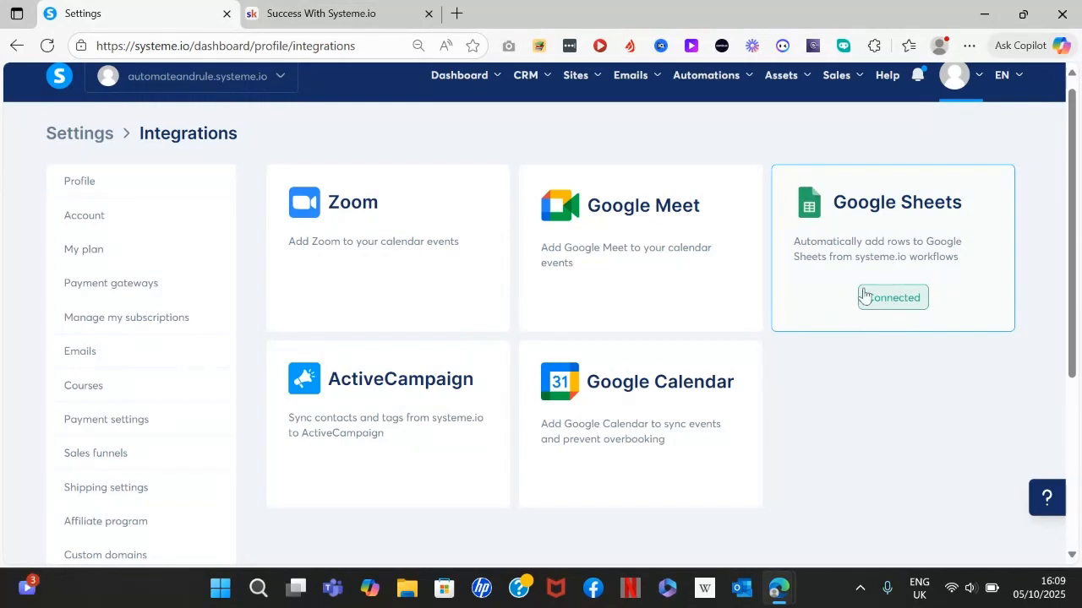
click(863, 294)
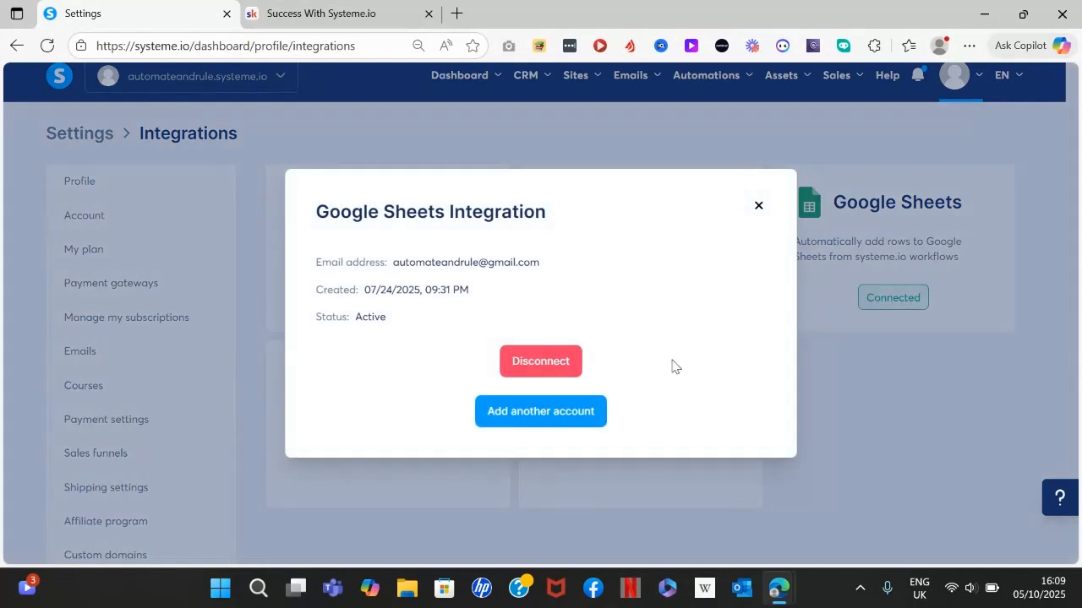
click(563, 412)
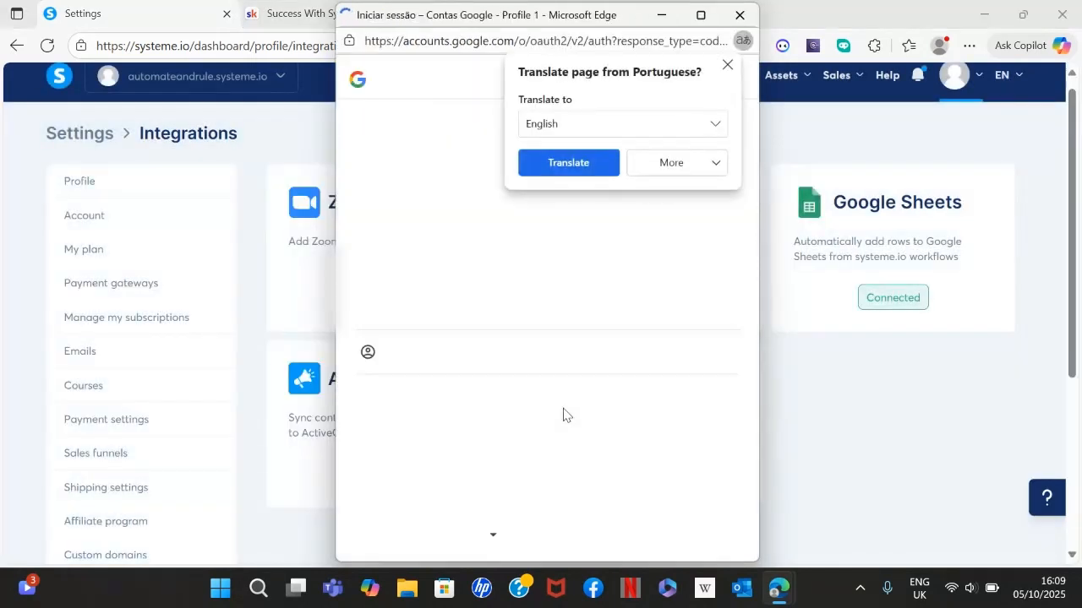
Step: Dismiss the translation offer, choose the Google account and grant Systeme.io access to it
click(727, 65)
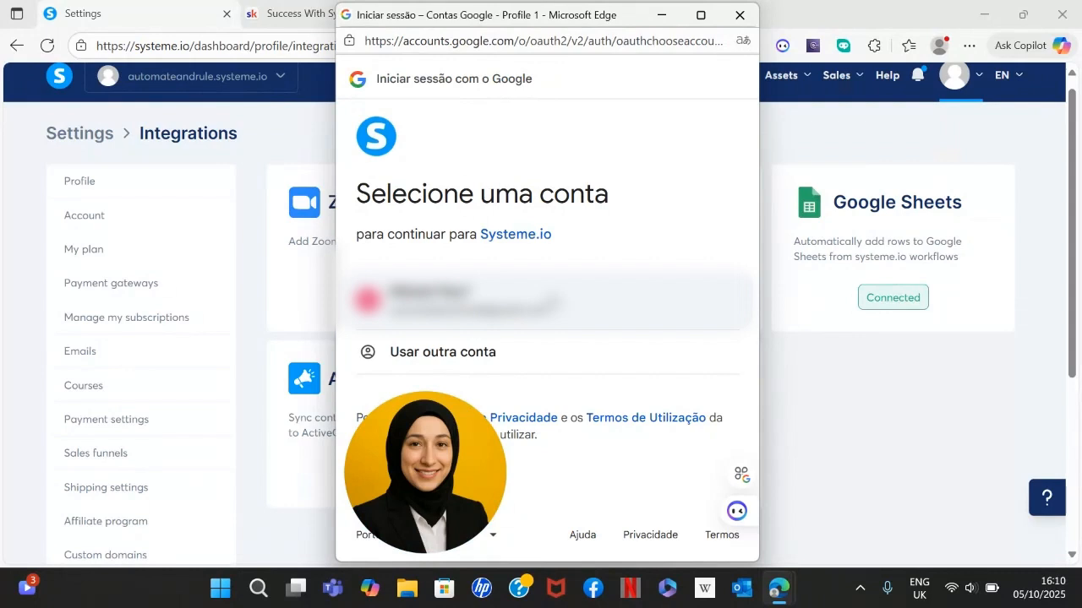
click(457, 300)
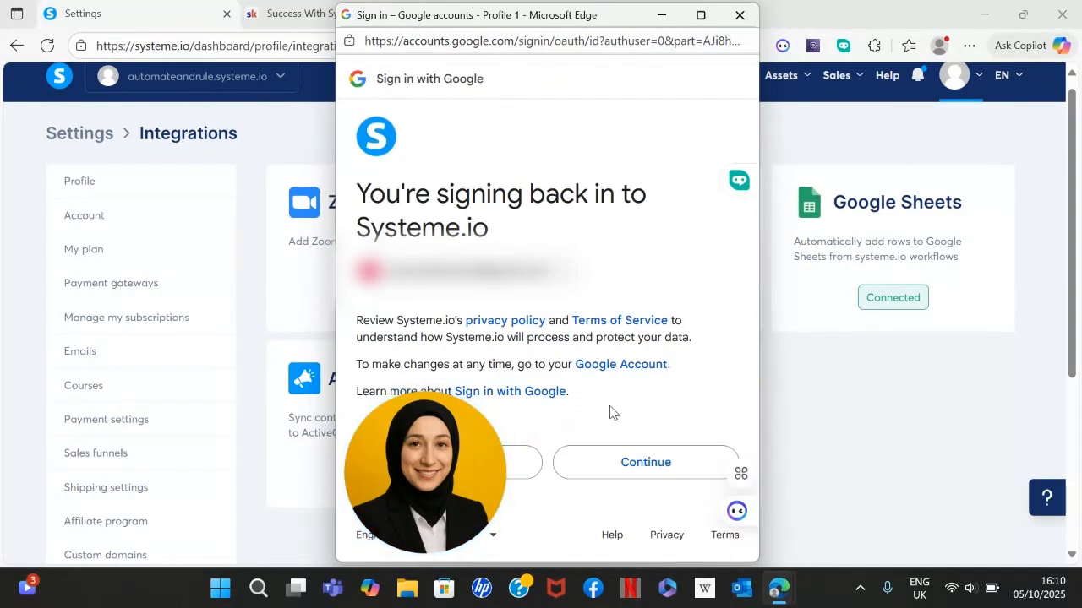
click(628, 465)
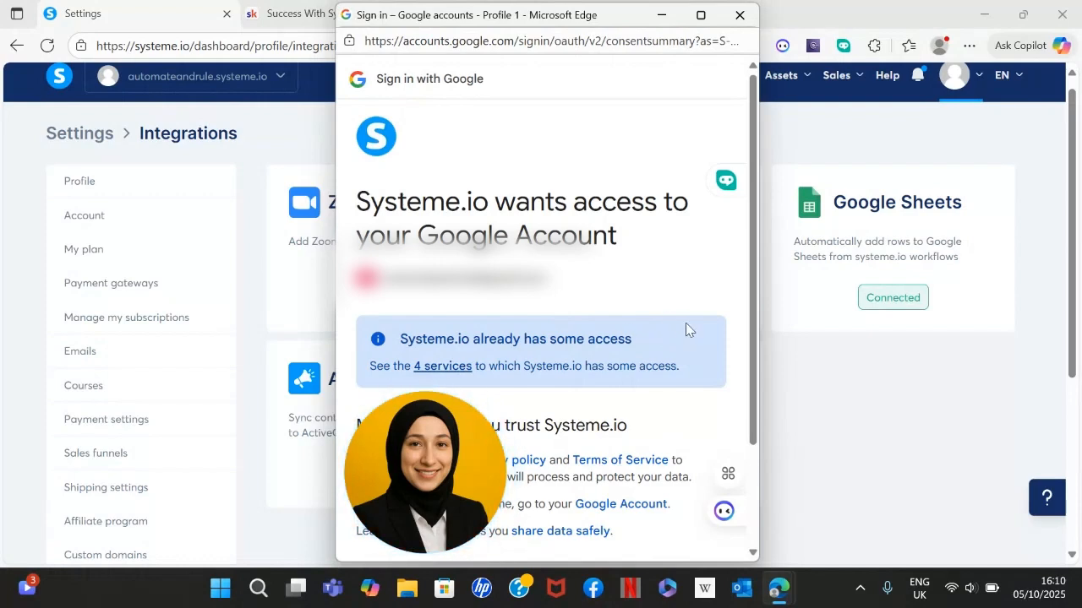
scroll(757, 340, down, 3)
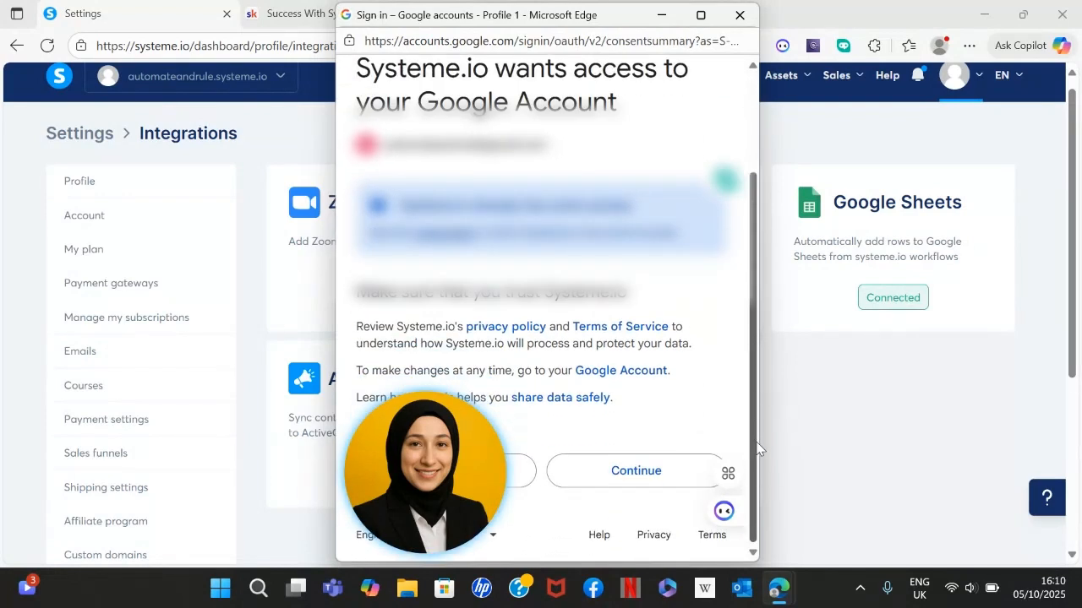
drag(429, 445, 429, 127)
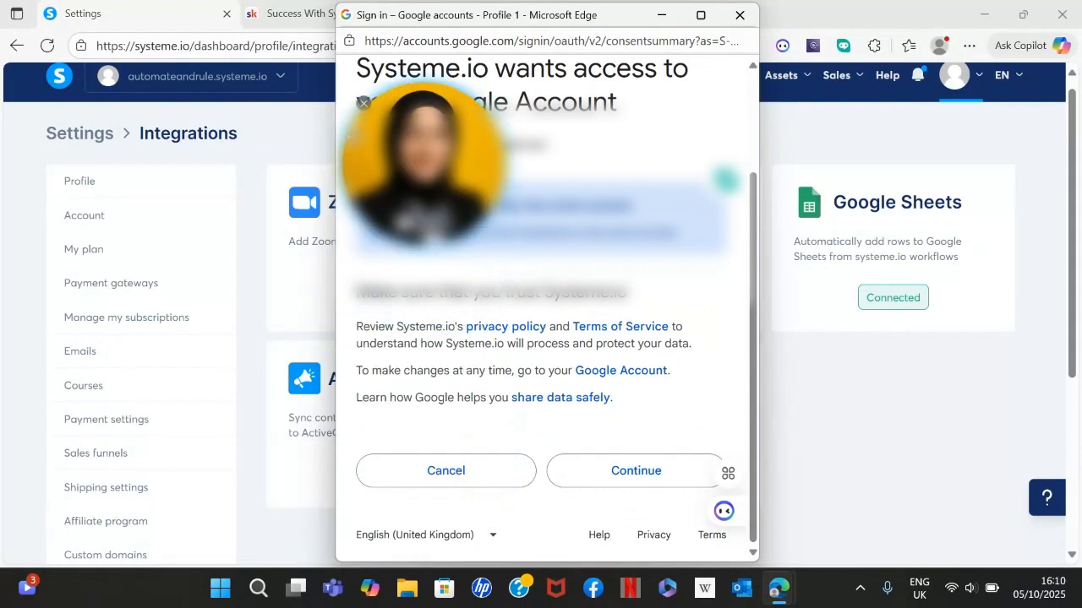
click(589, 474)
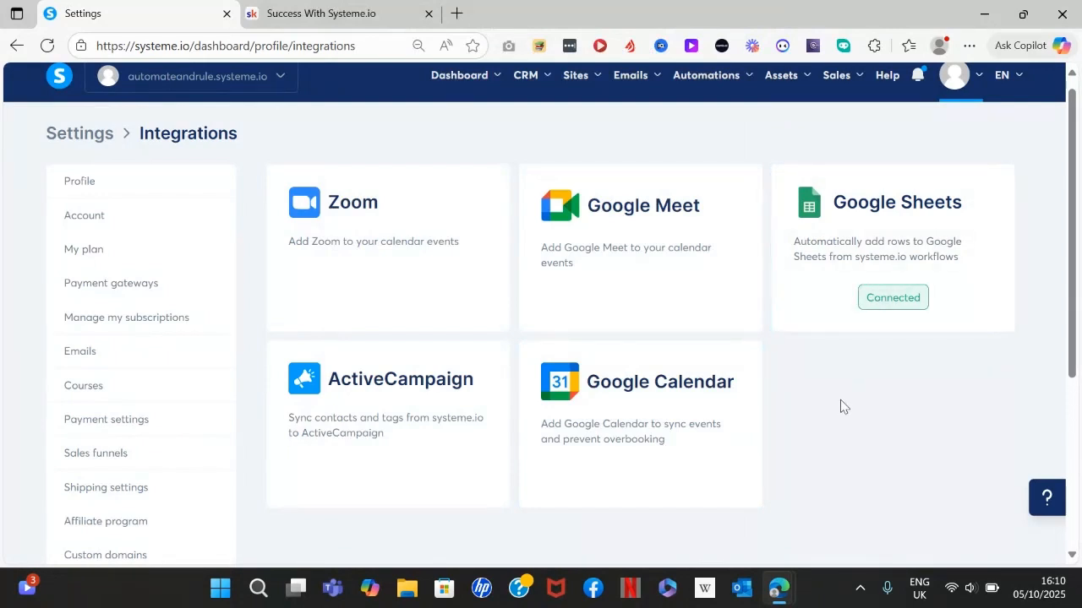
Step: Connect the Zoom integration by signing in to Zoom and allowing Systeme.io the requested permissions
click(372, 292)
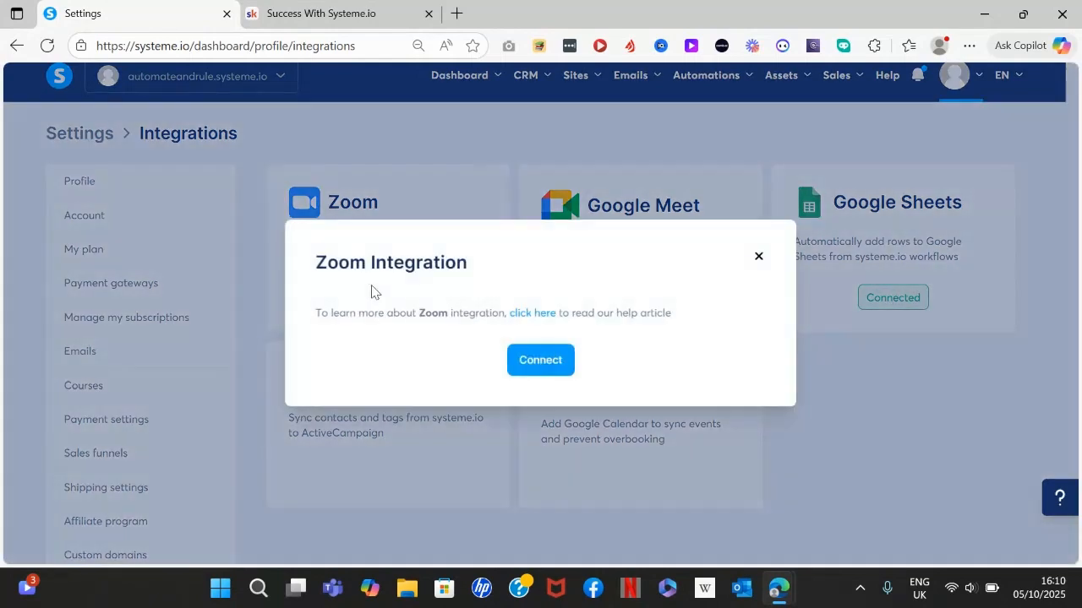
click(533, 373)
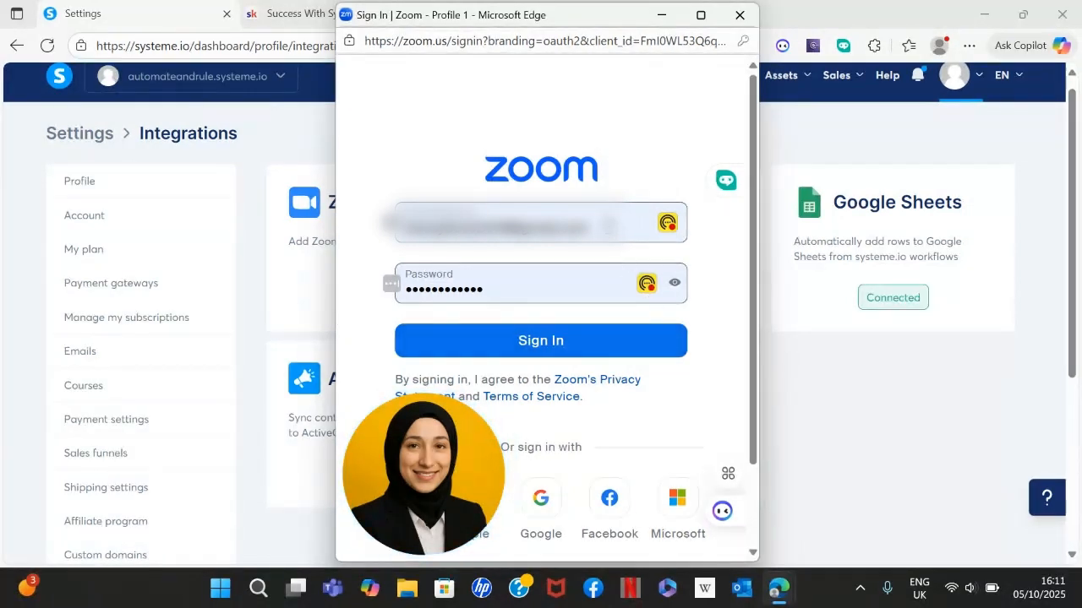
click(579, 352)
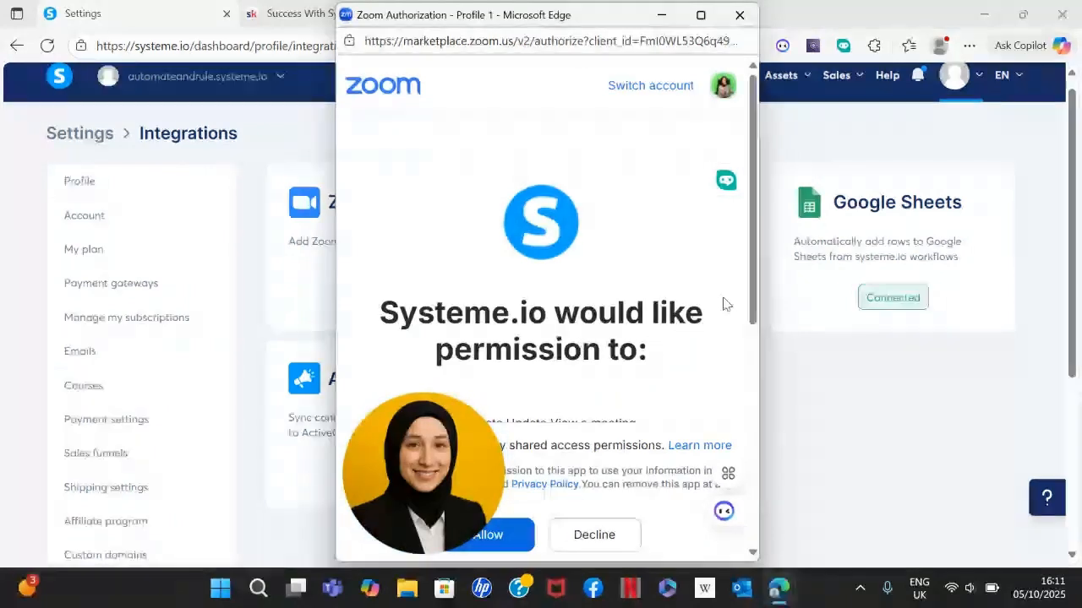
drag(750, 300, 753, 445)
drag(392, 474, 393, 355)
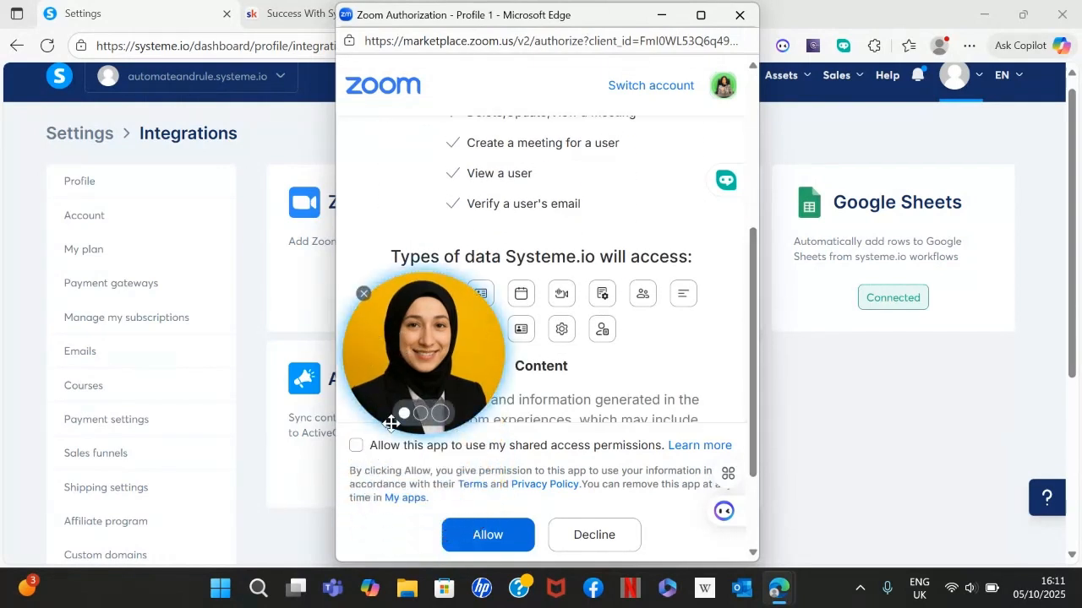
click(466, 538)
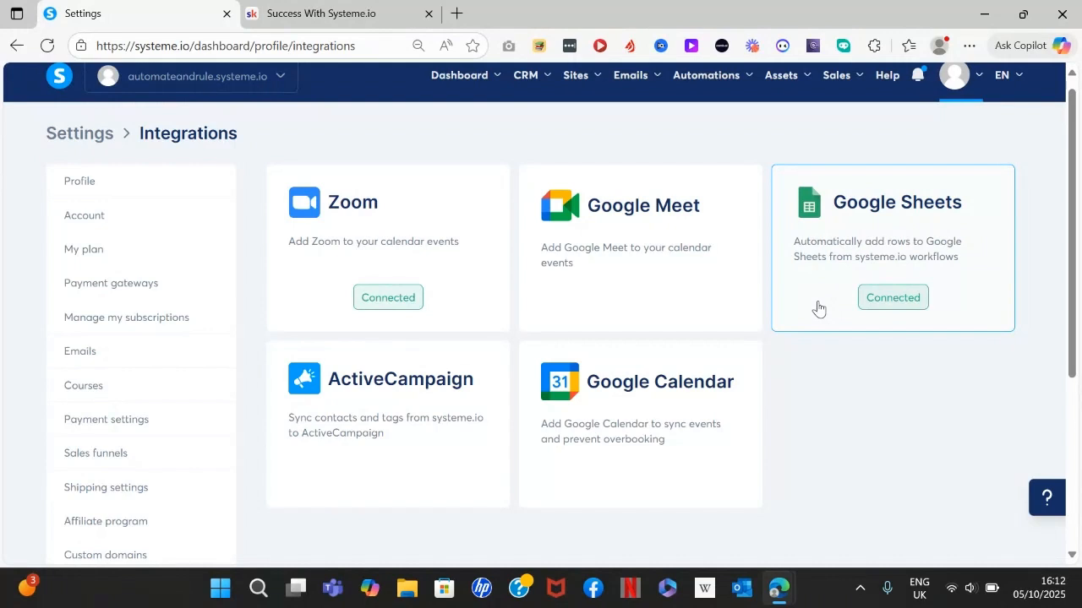
Step: In the "test" automation workflow, create a "Tag added" trigger for the "30-Day Content Challenge" tag
mouse_move(724, 85)
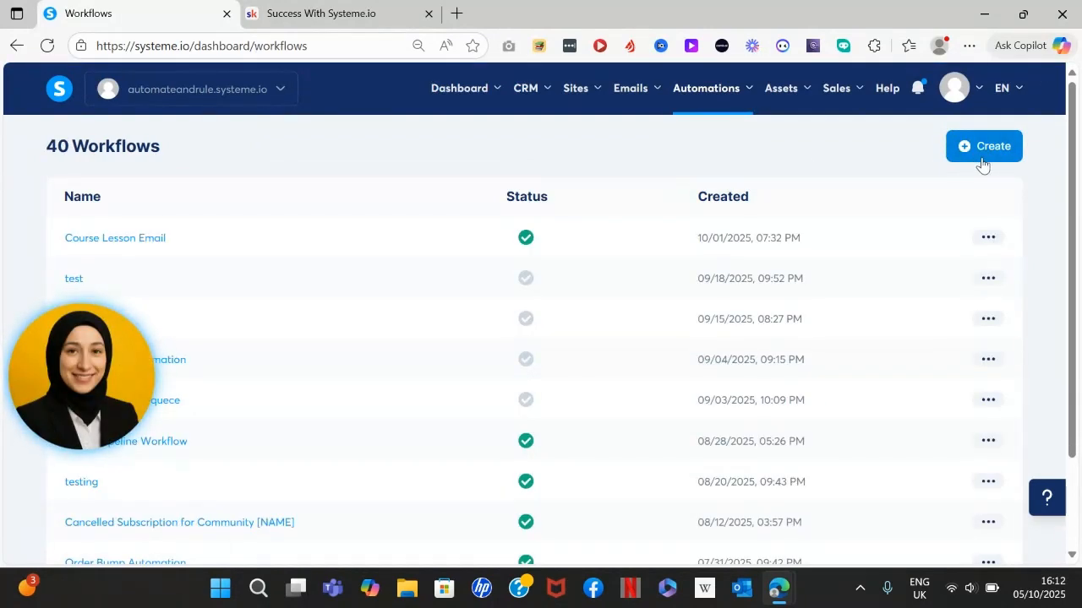
click(72, 284)
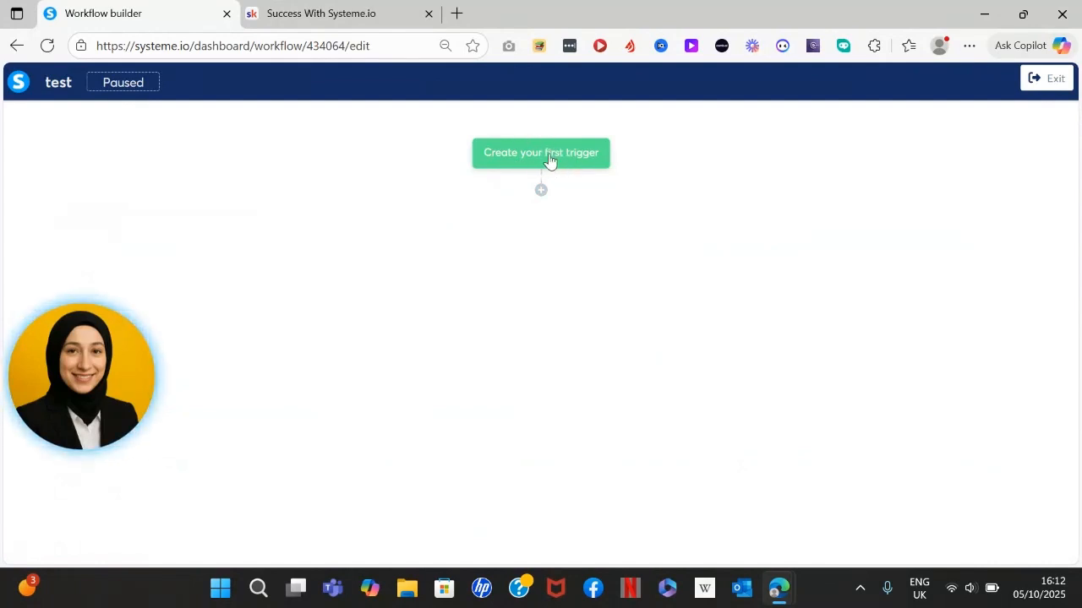
click(546, 159)
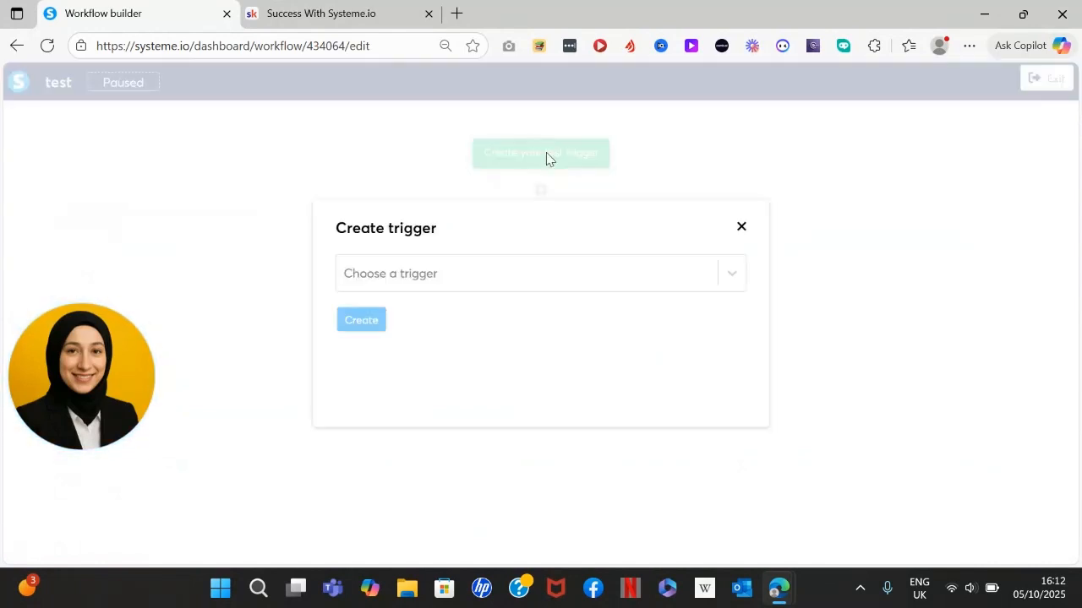
click(533, 278)
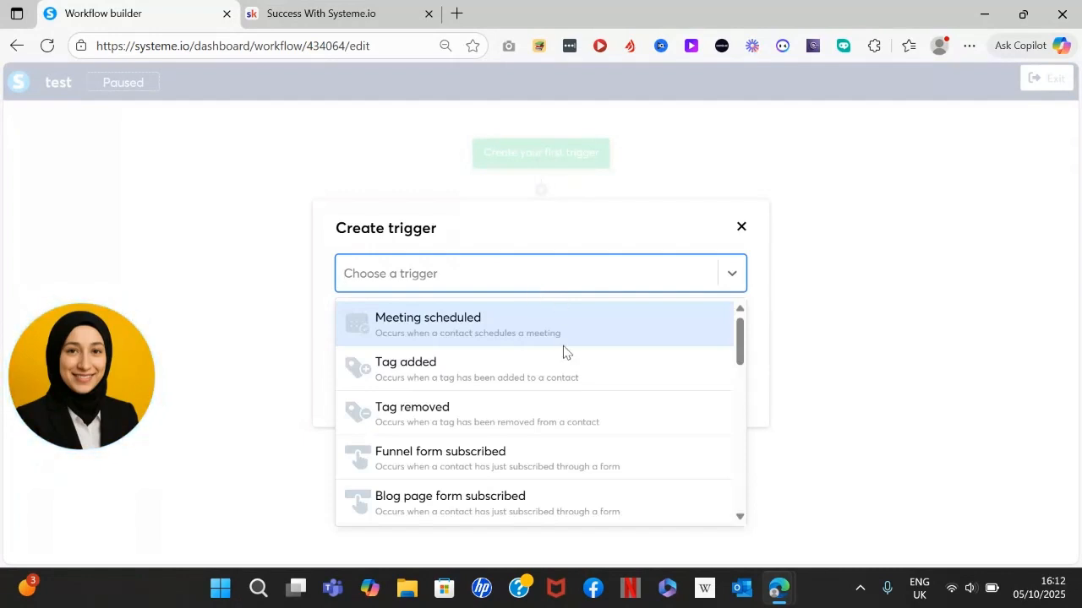
click(548, 372)
click(482, 323)
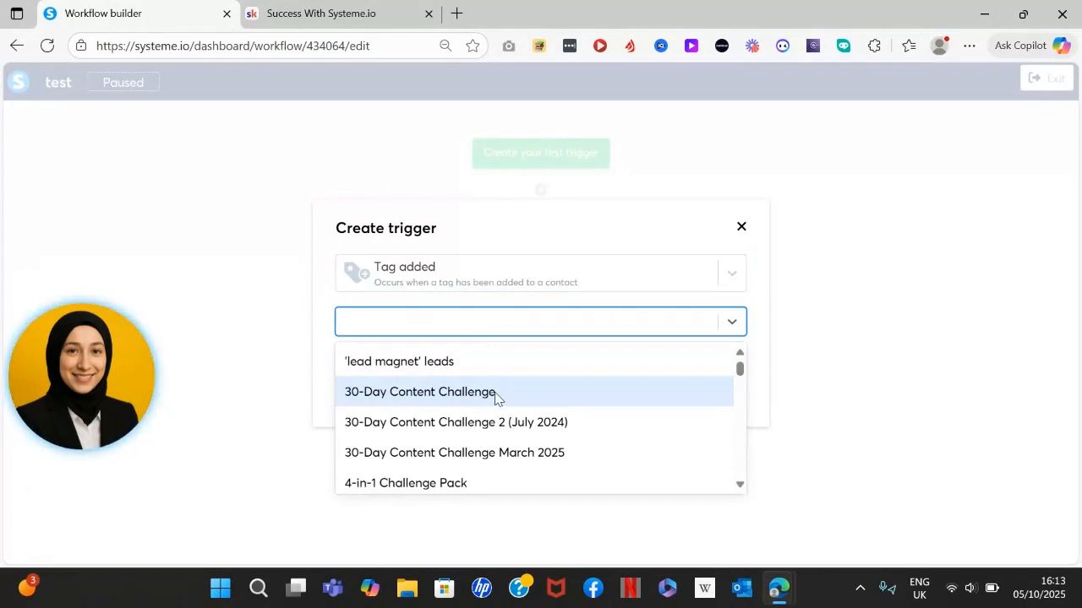
click(436, 395)
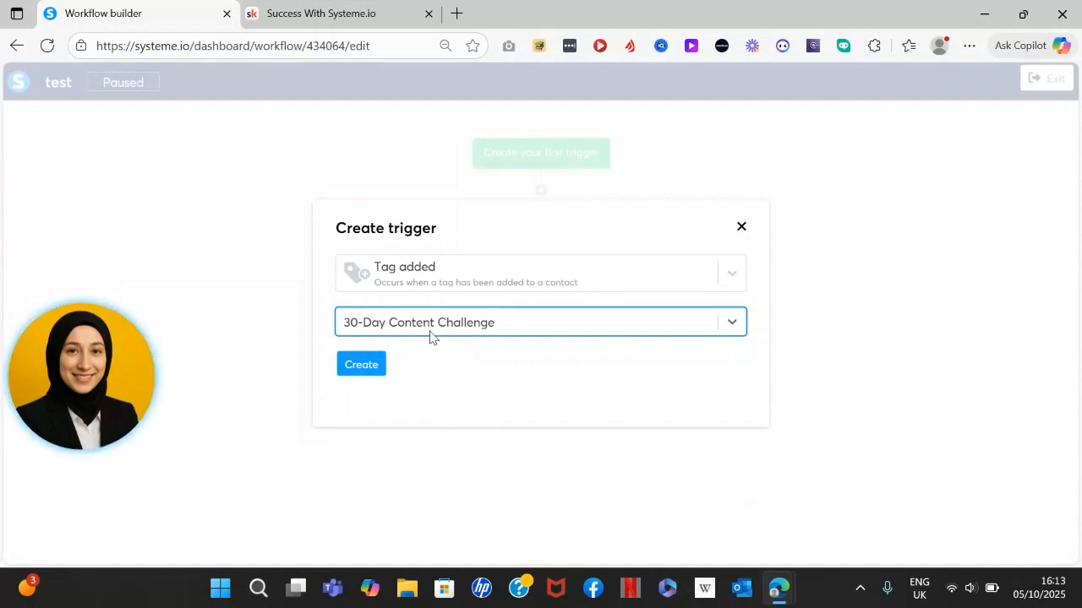
click(361, 374)
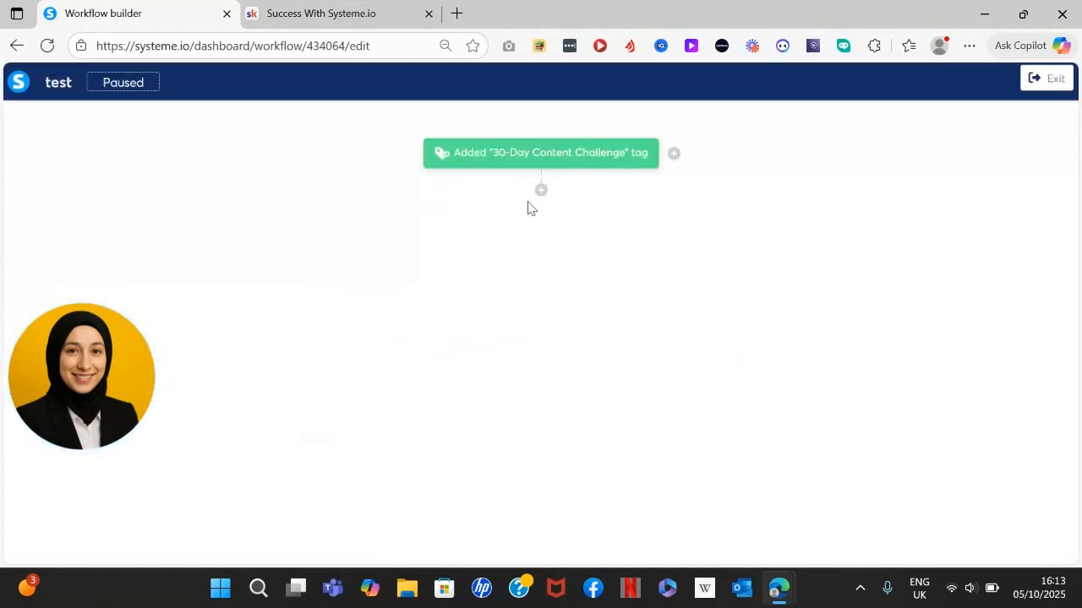
Step: Add an action step below the trigger and set it to "Add a new row to a Google Sheet"
click(540, 191)
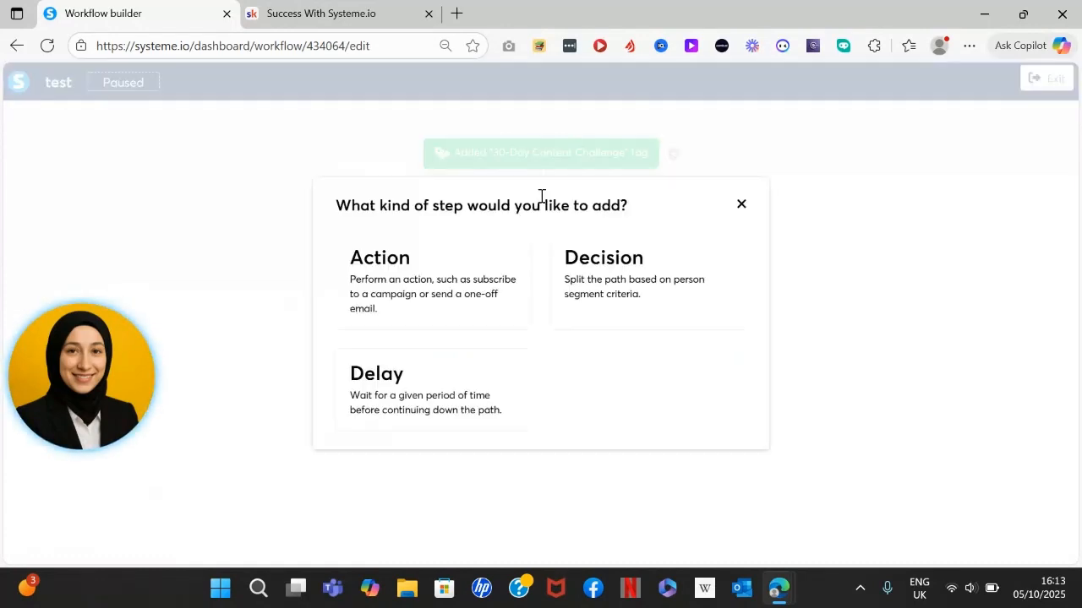
click(468, 291)
click(530, 284)
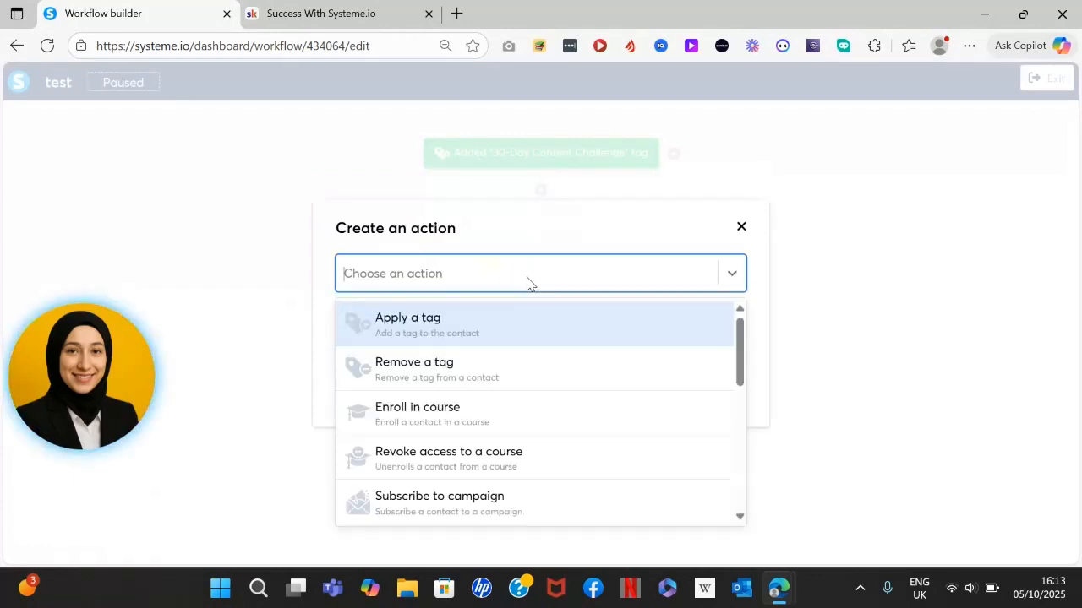
scroll(563, 372, down, 5)
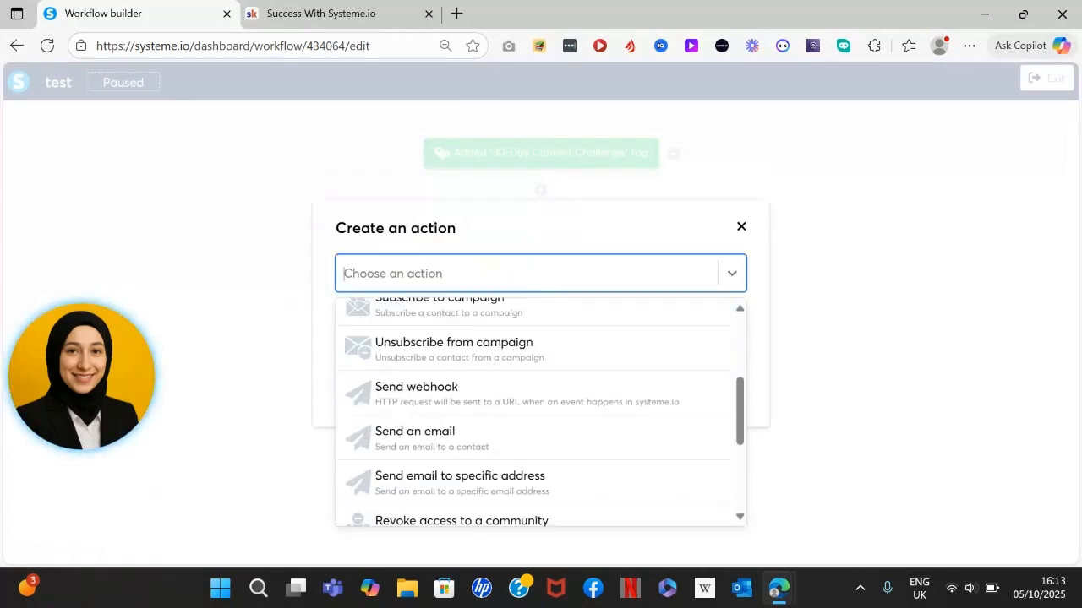
scroll(558, 380, down, 2)
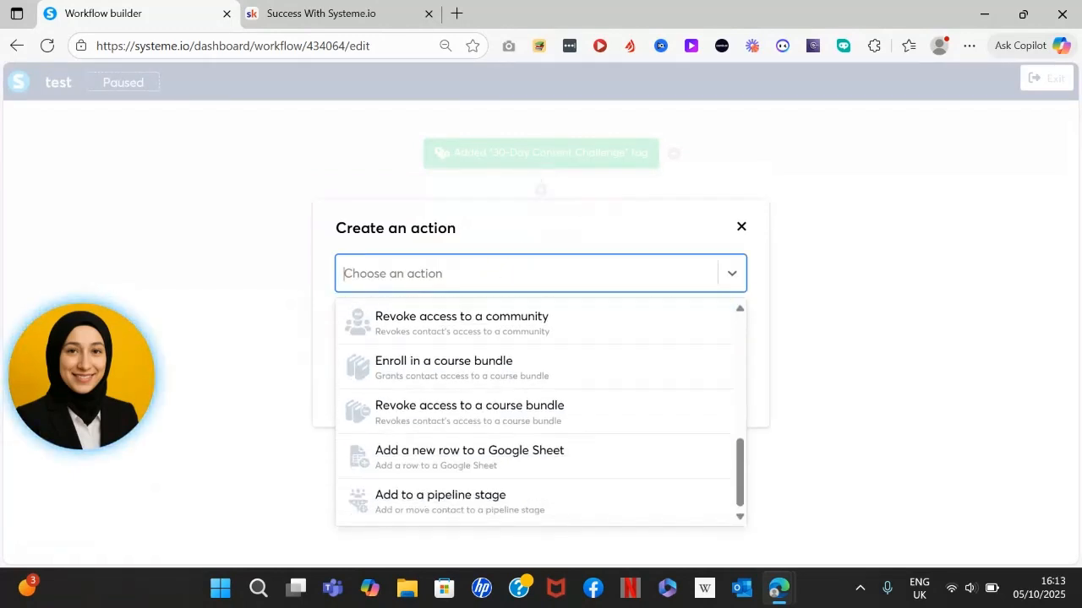
click(526, 466)
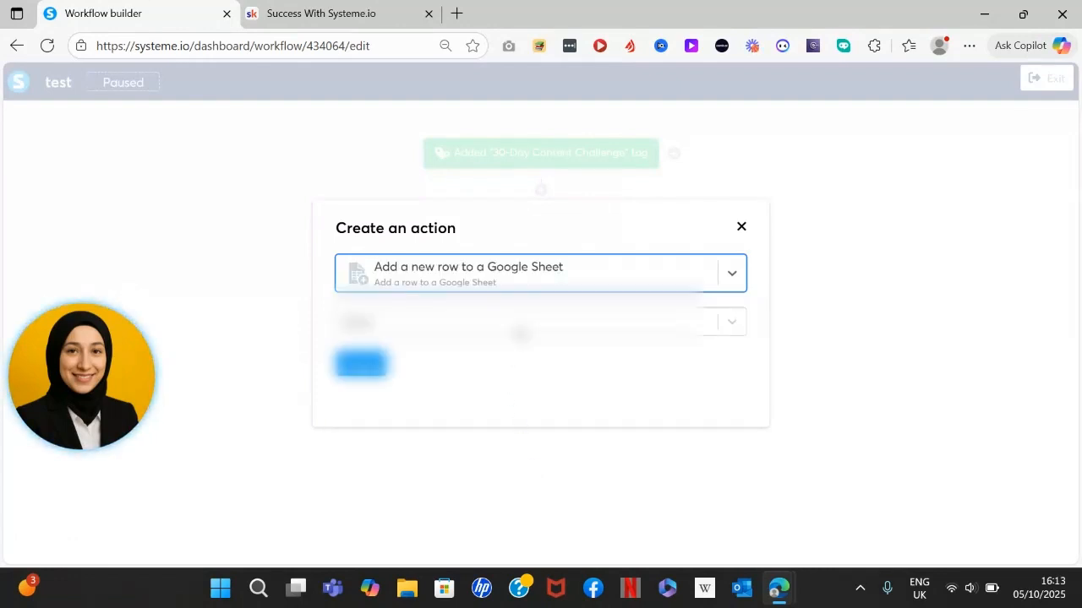
Step: Set the action's connected Google account, the "systeme.io" spreadsheet file and the "Sheet1" worksheet
click(518, 325)
click(502, 358)
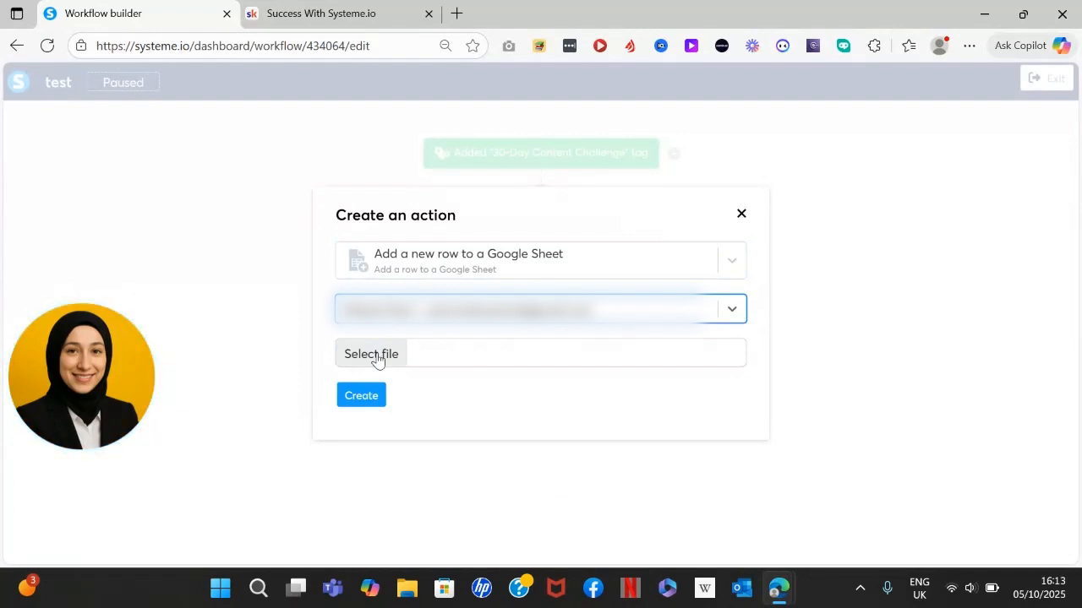
click(378, 359)
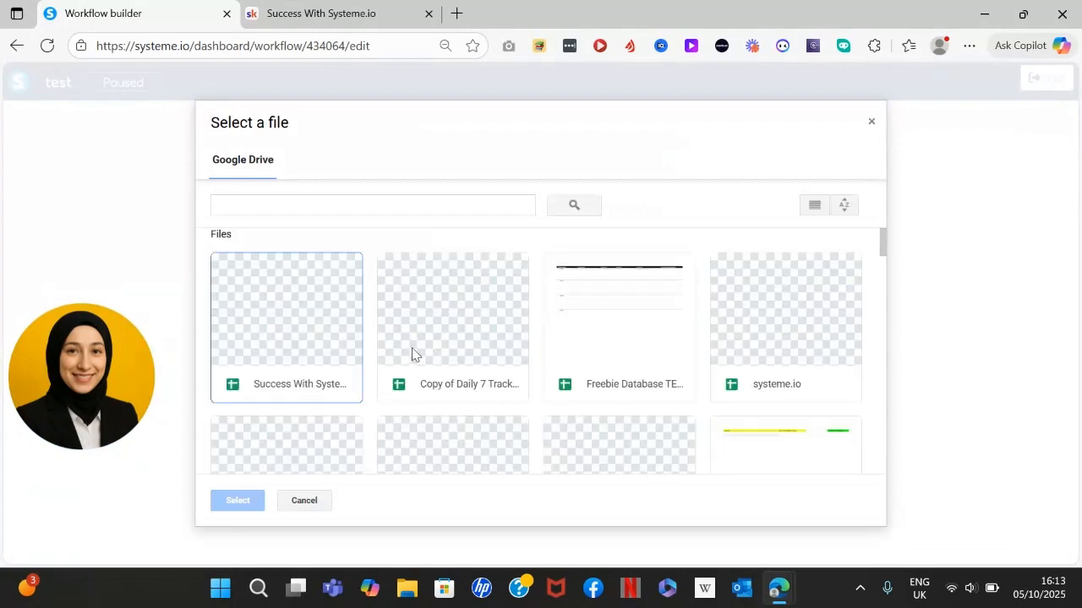
click(790, 330)
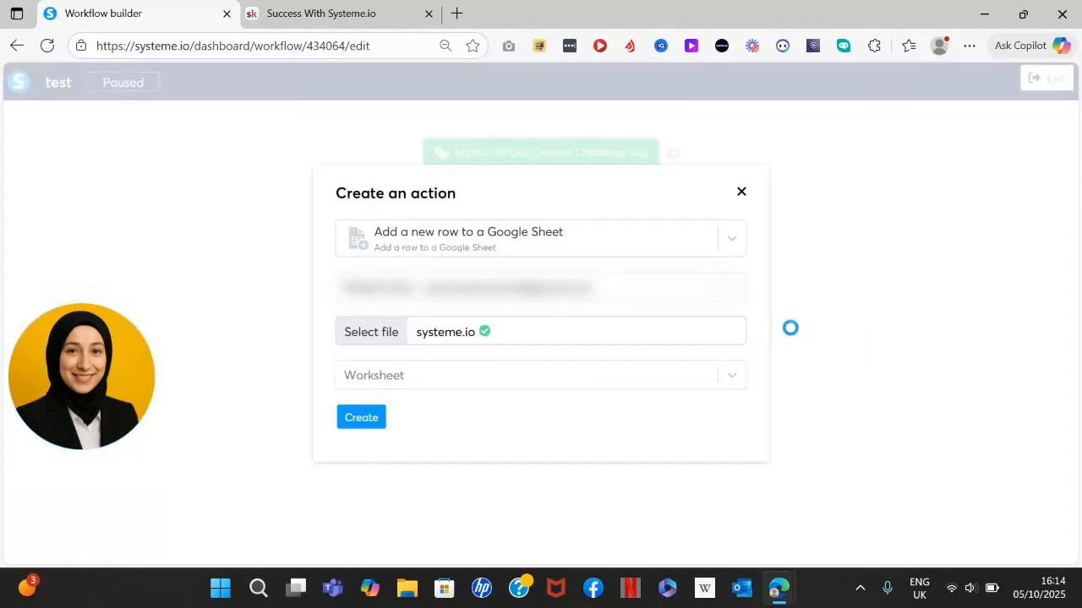
click(499, 376)
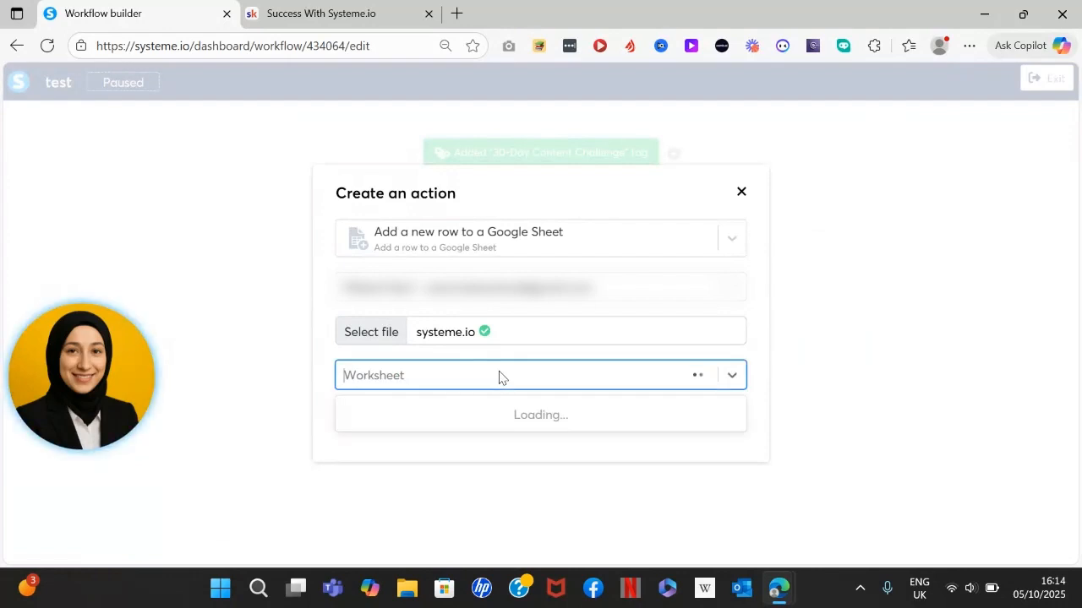
click(443, 414)
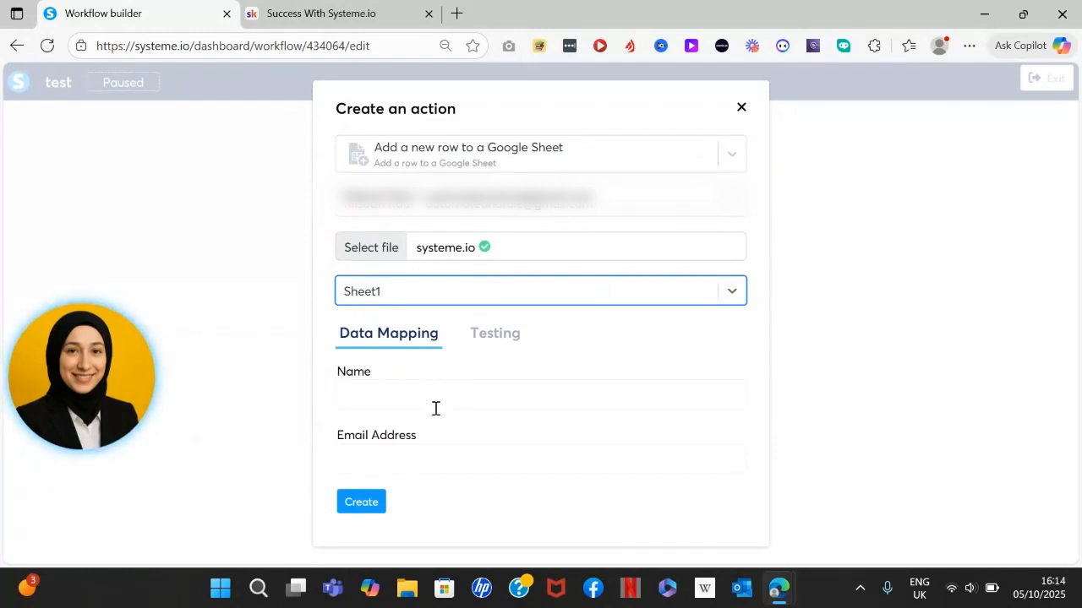
Step: Map the sheet's Name column to the contact's First Name field
click(386, 396)
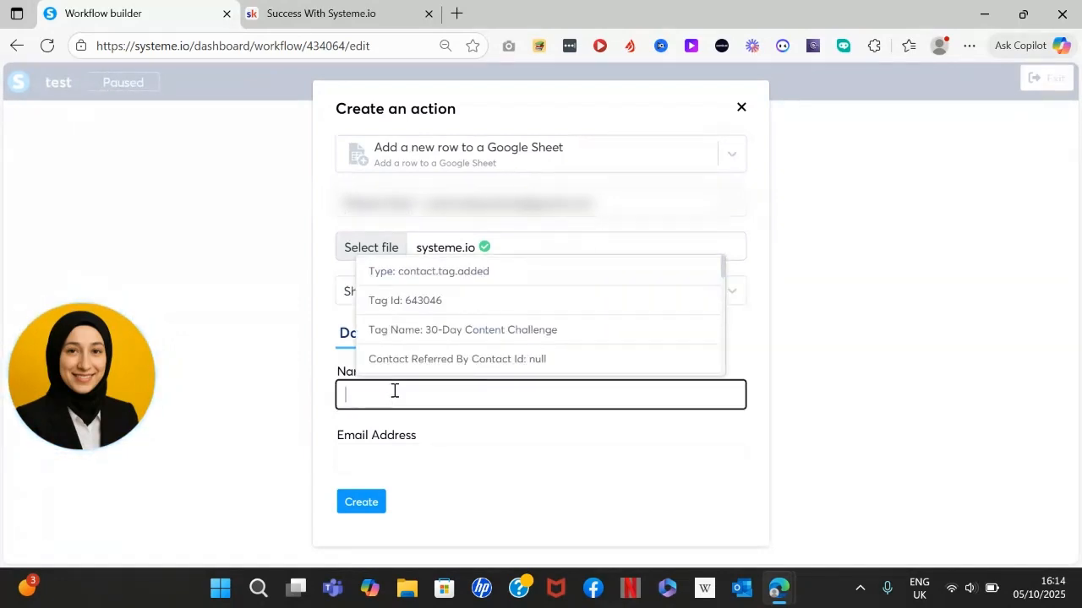
scroll(541, 313, down, 3)
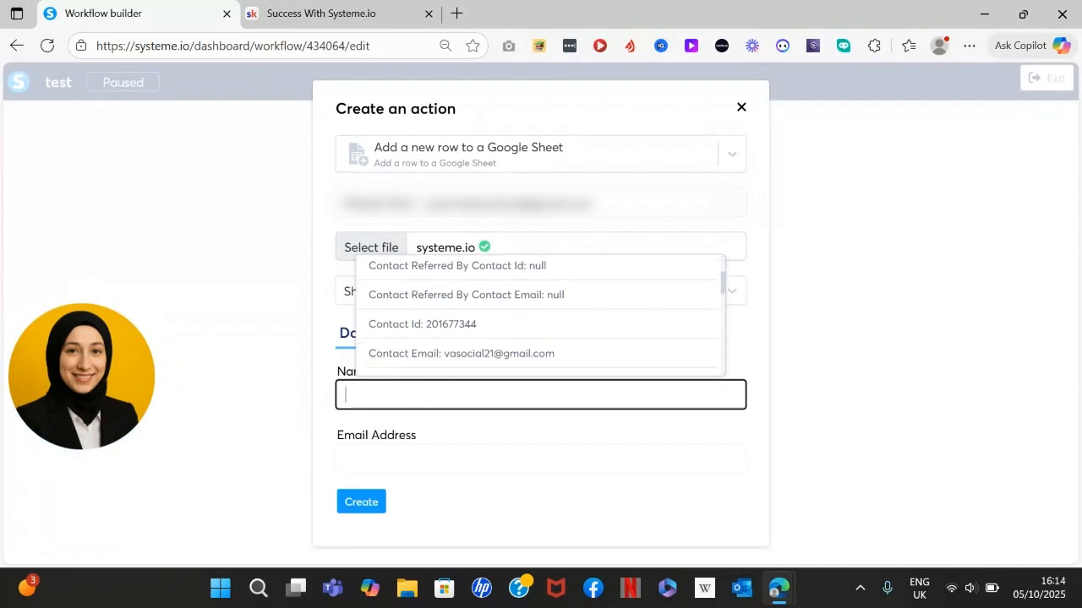
scroll(541, 312, down, 4)
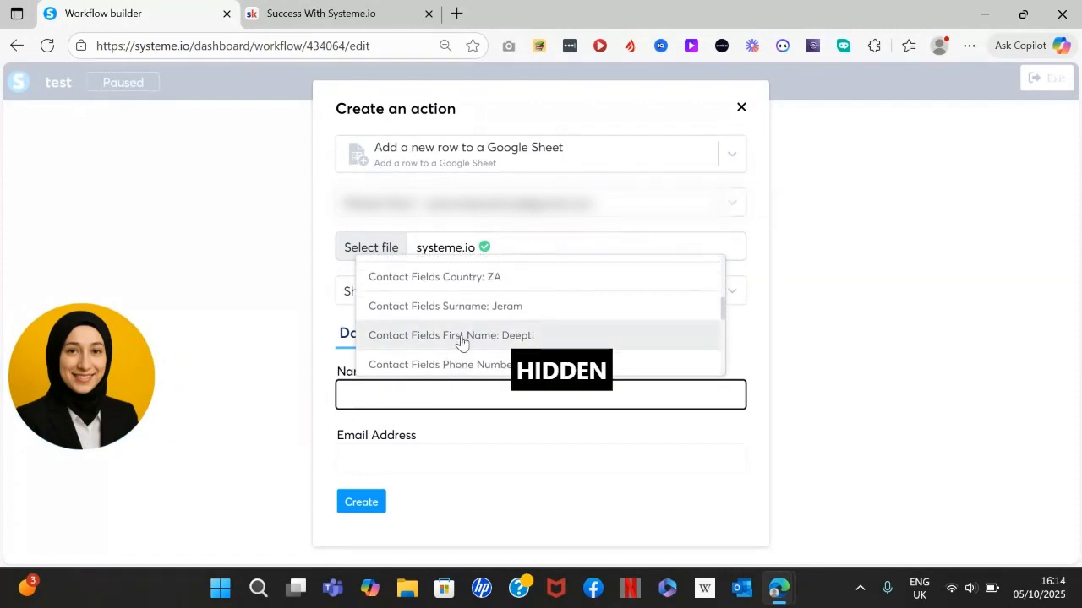
click(373, 341)
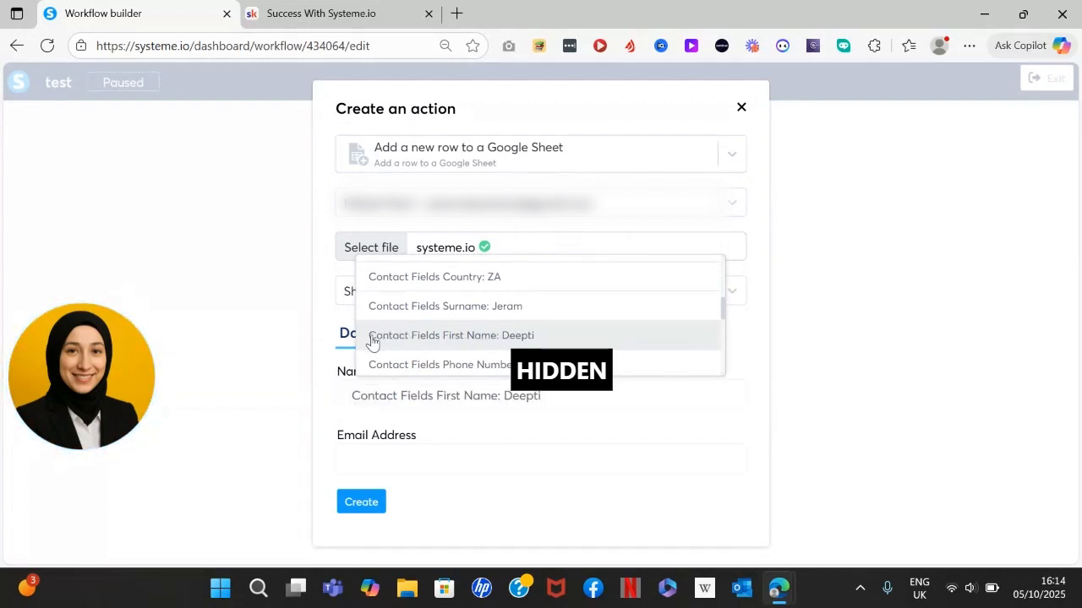
click(434, 426)
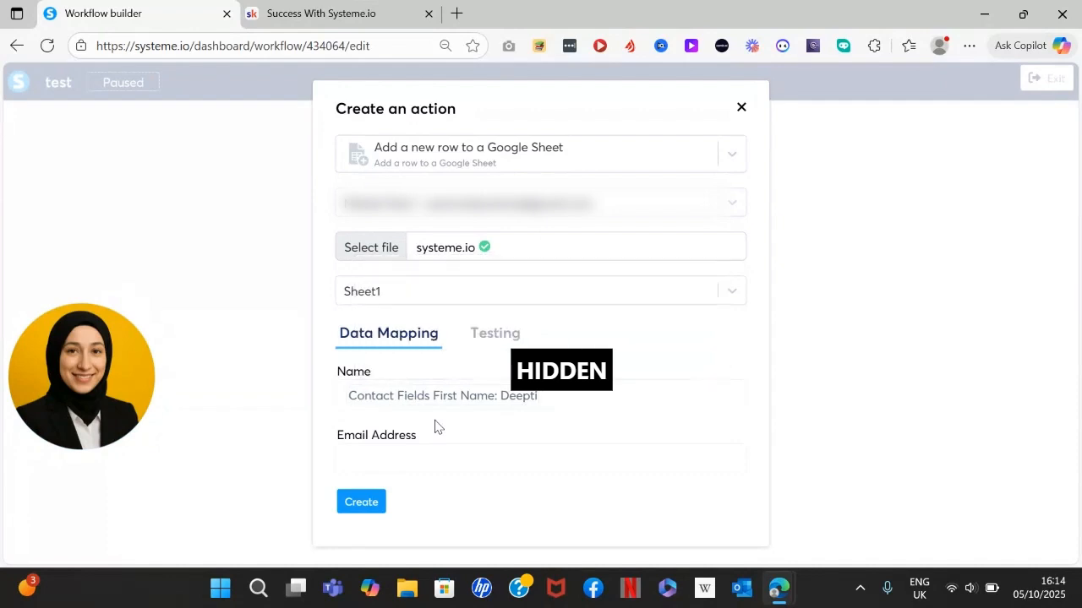
Step: Map the Email Address column to the Contact Email field and create the Google Sheet row action
click(371, 456)
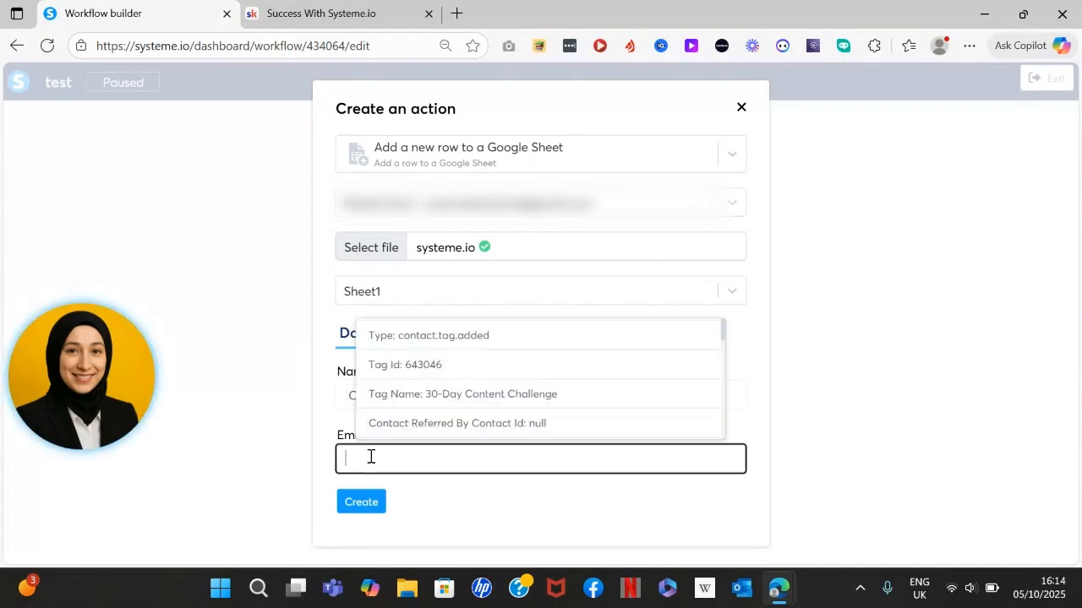
scroll(540, 377, down, 5)
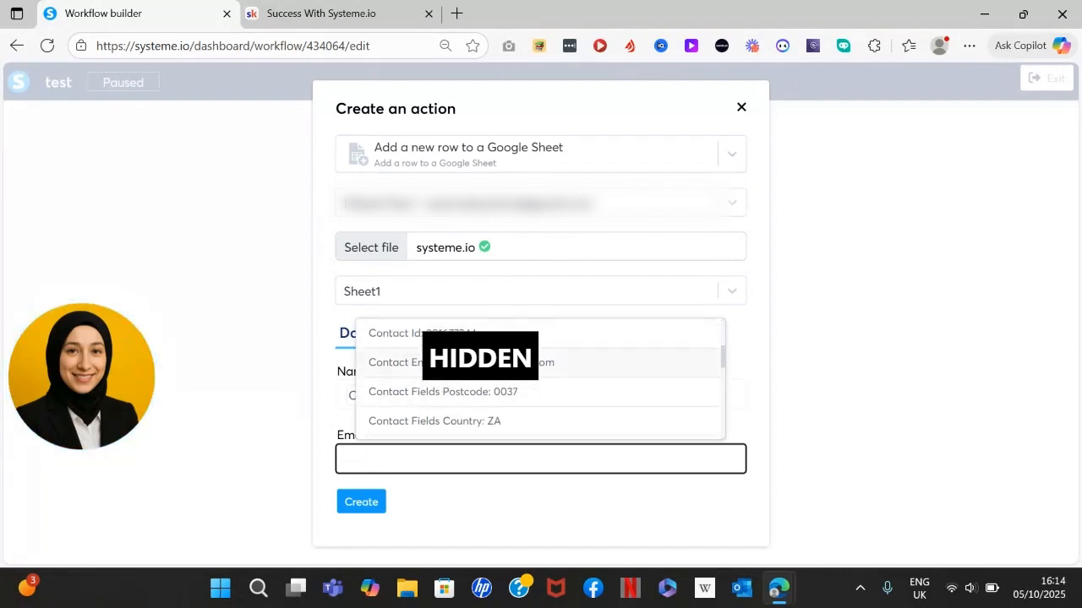
click(388, 362)
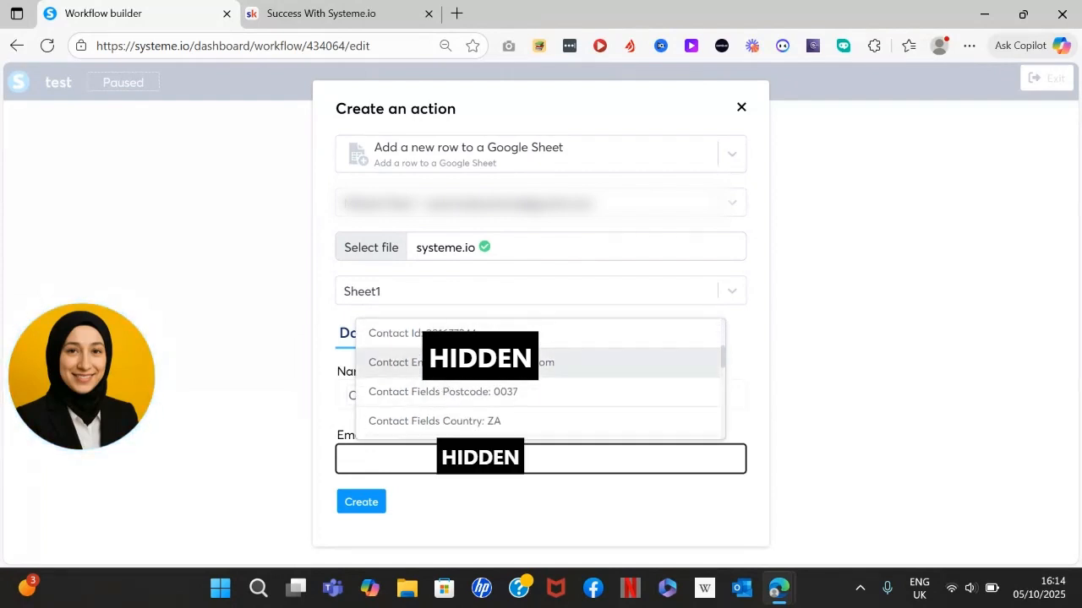
click(393, 516)
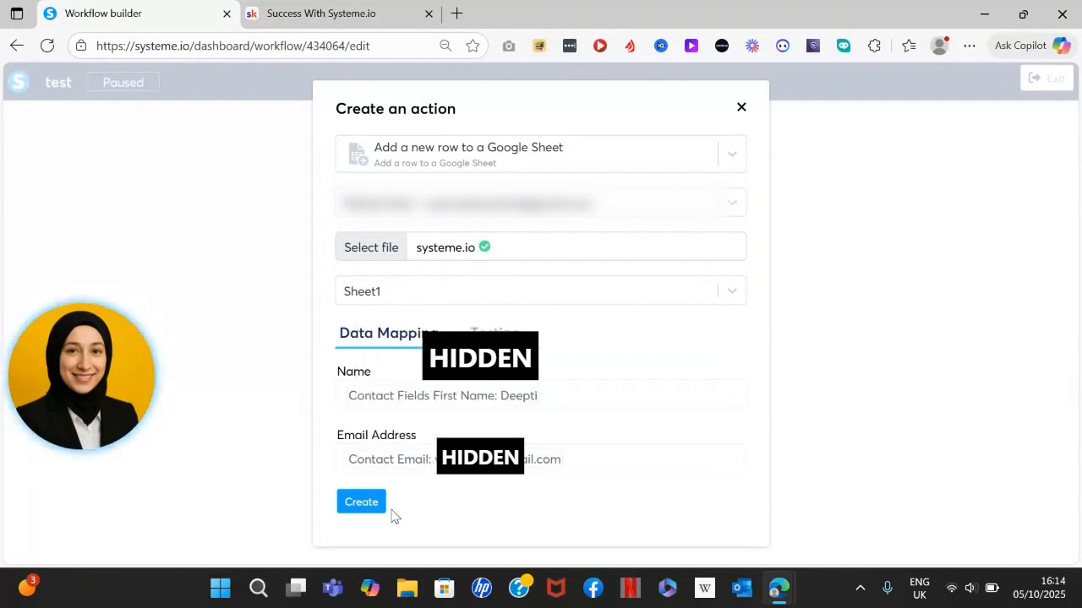
click(366, 510)
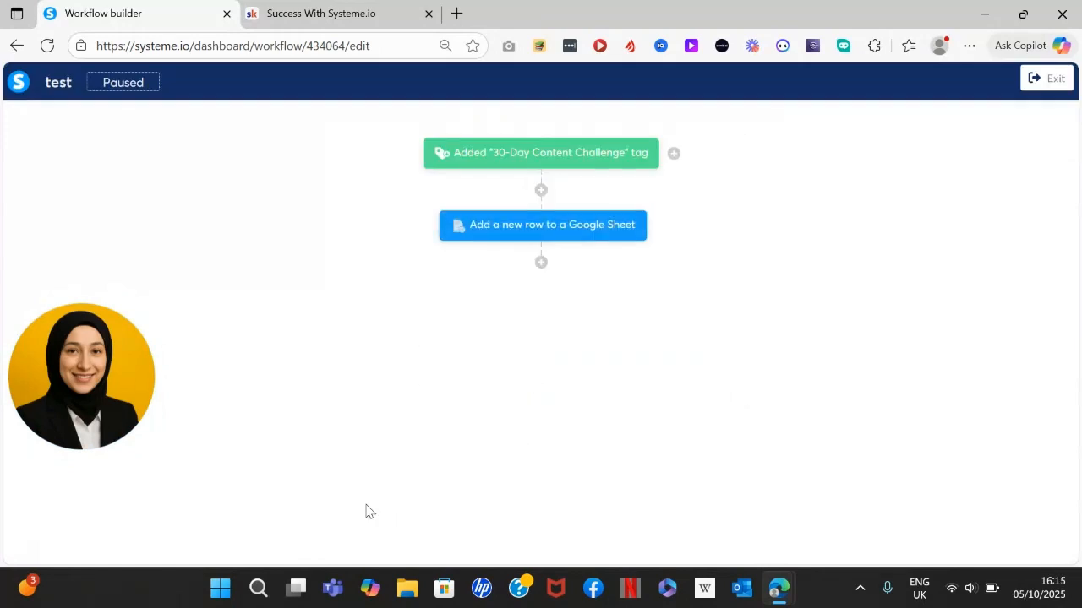
Step: Examine the action types available for another step below the Google Sheet action, and close the dialog without adding one
click(541, 263)
click(463, 290)
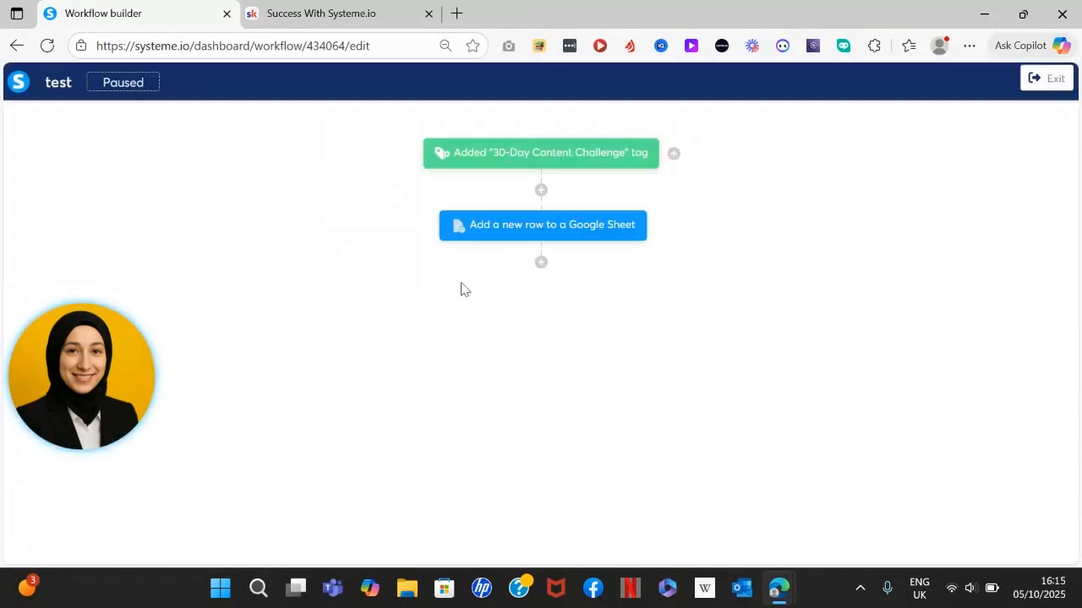
click(732, 279)
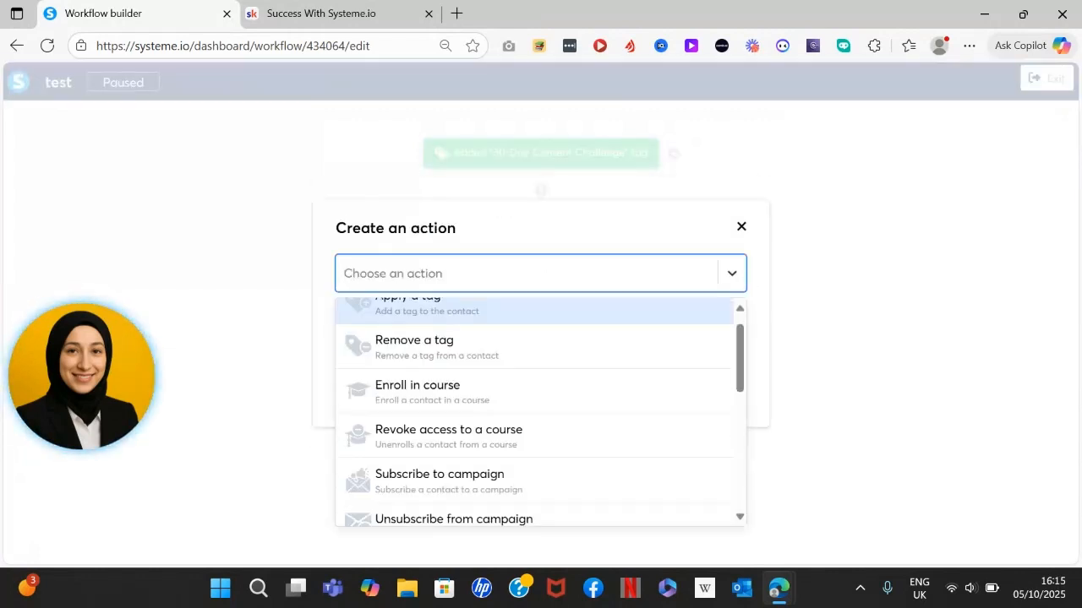
scroll(566, 332, down, 5)
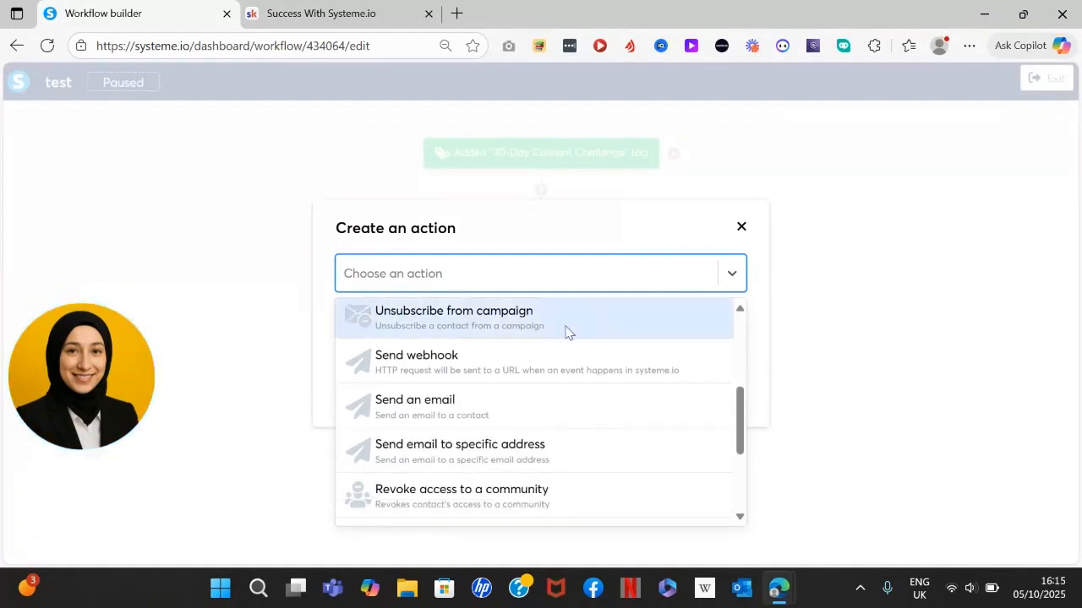
scroll(524, 401, up, 1)
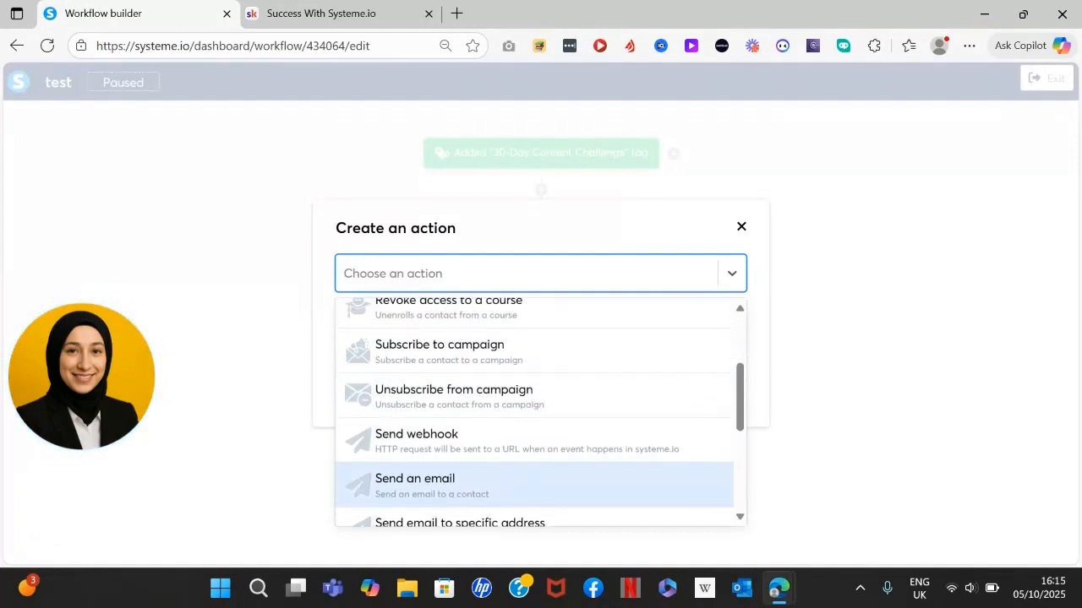
scroll(523, 401, down, 4)
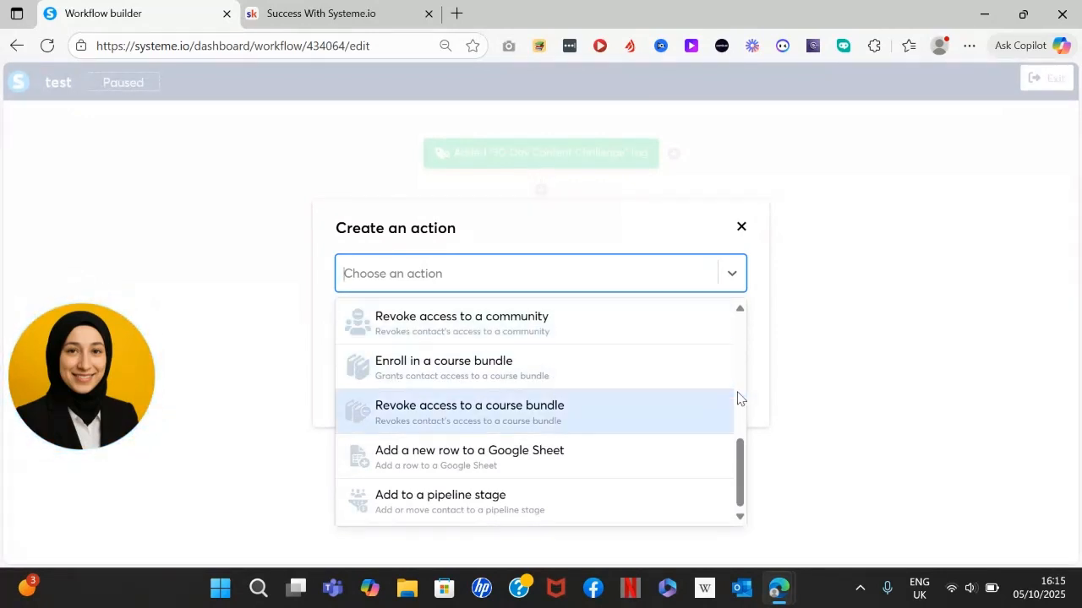
scroll(738, 392, up, 4)
scroll(742, 366, up, 1)
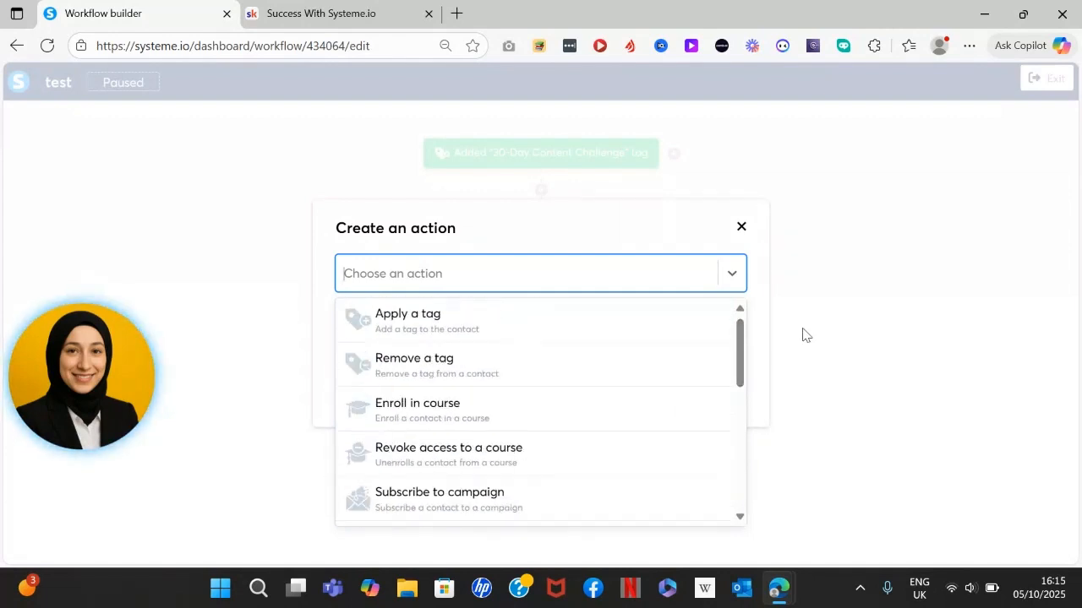
click(803, 335)
click(742, 228)
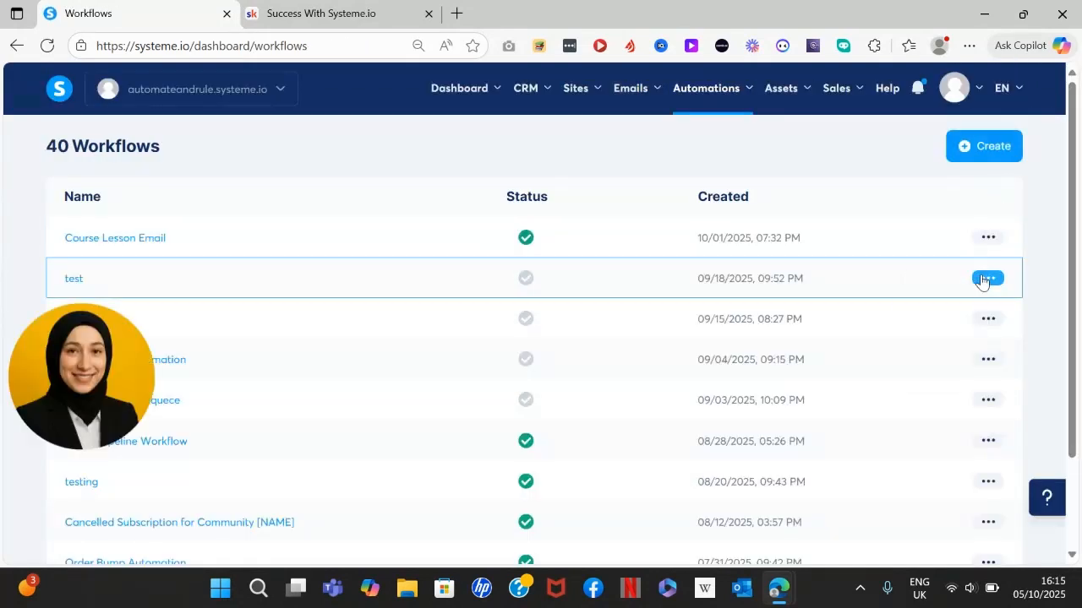
Step: Return to the workflows list and open the options for the "test" workflow
click(982, 280)
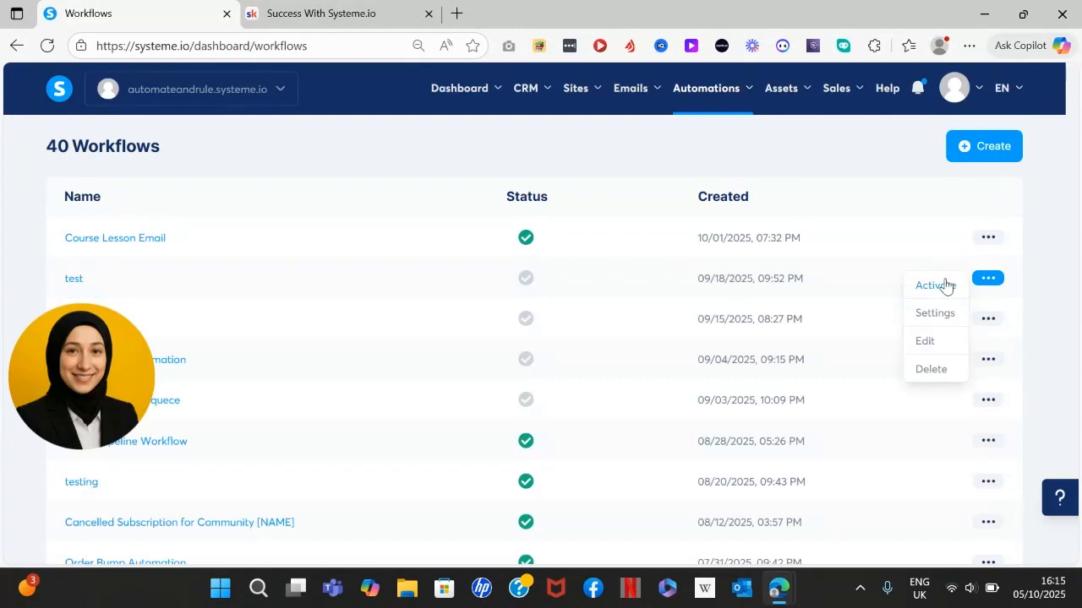